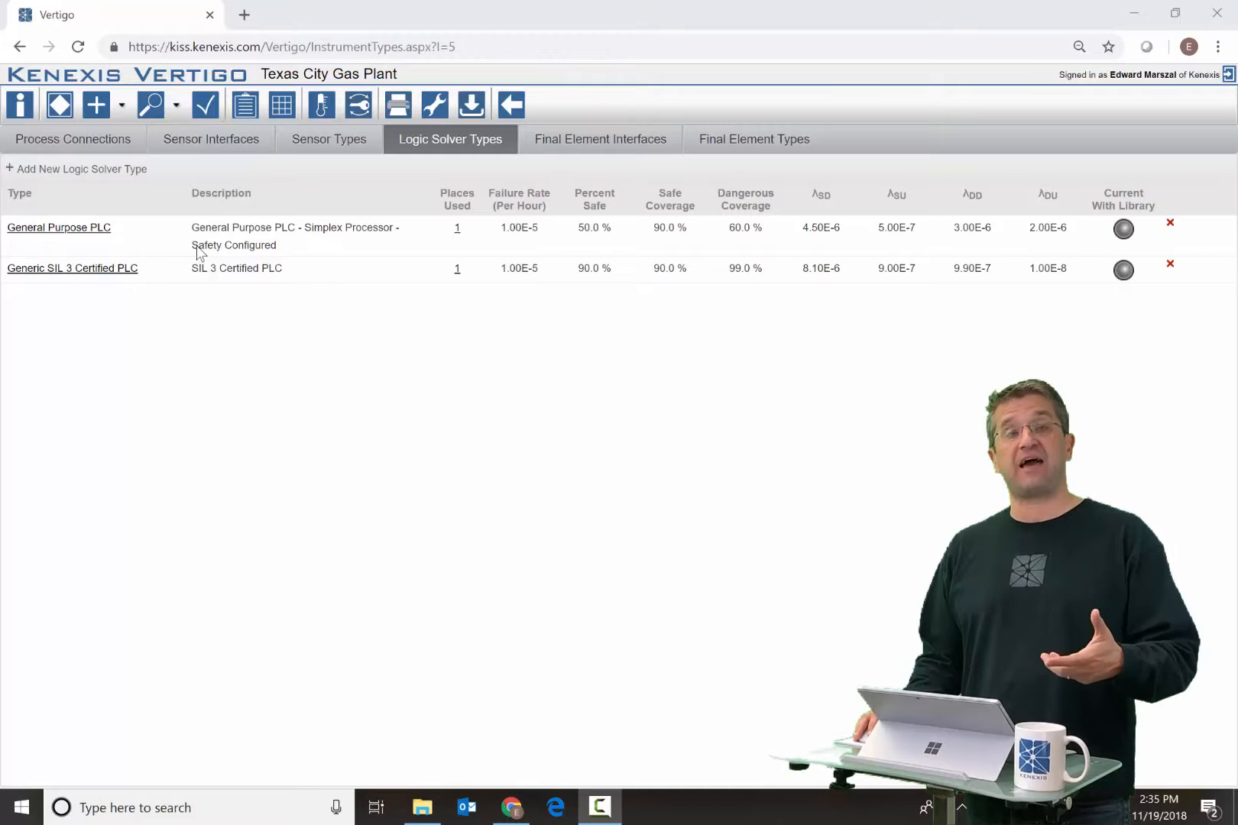
Start a new logic solver type and name it "Logic Solver BBM"
{"action": "left_click", "coordinate": [124, 171]}
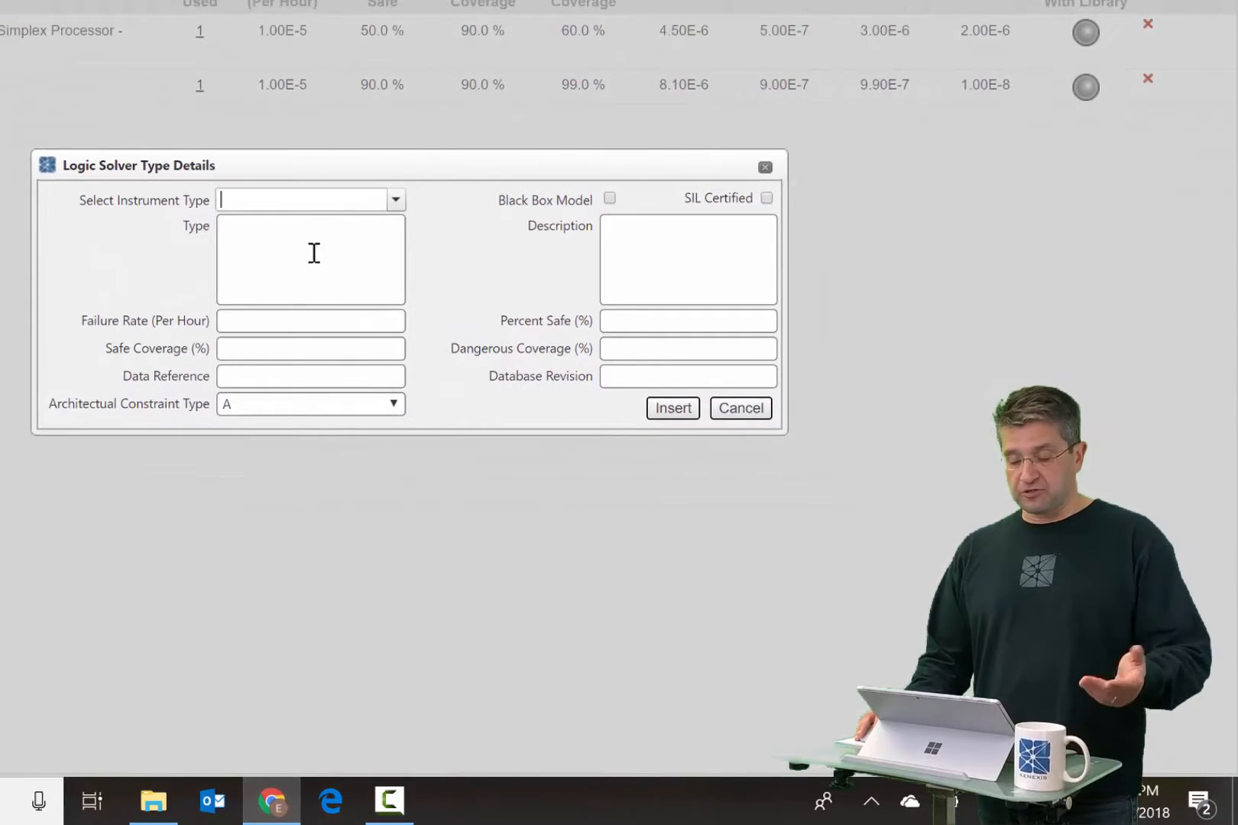
{"action": "left_click", "coordinate": [313, 253]}
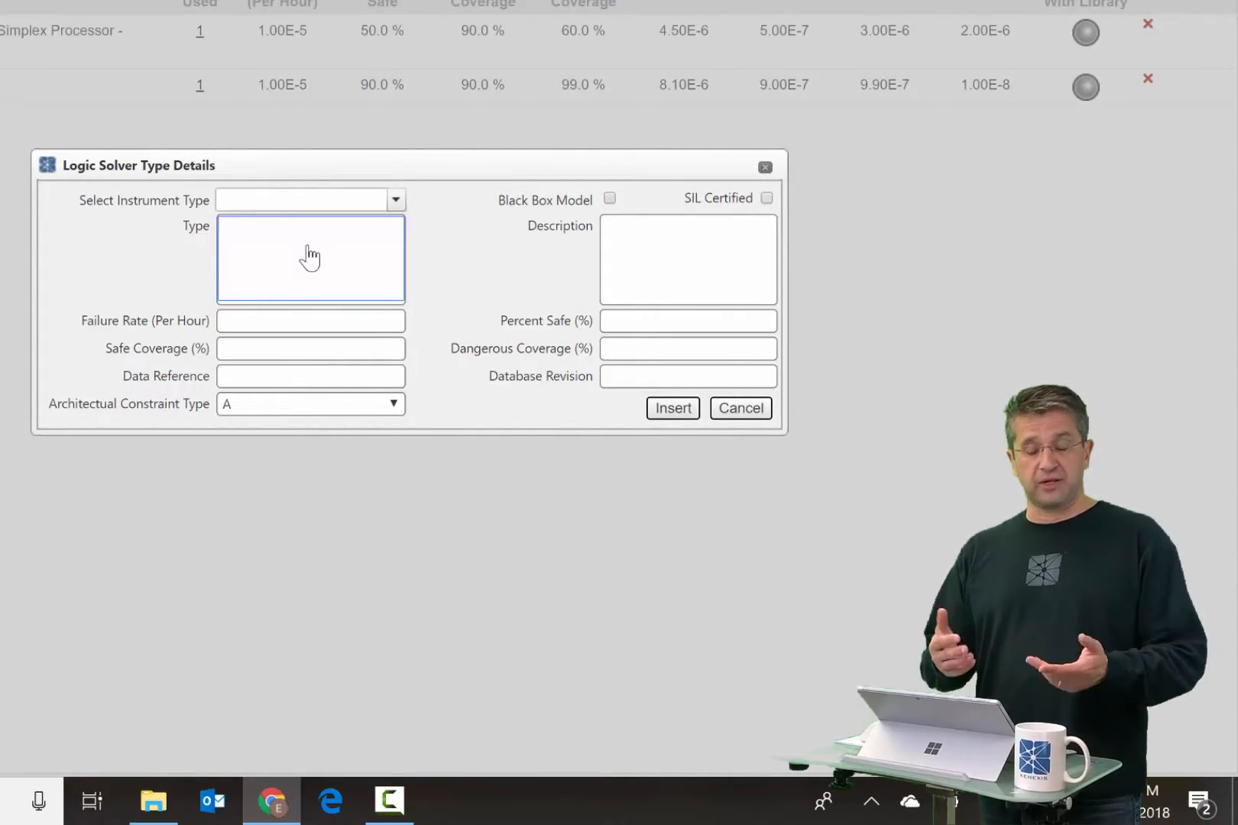
{"action": "type", "text": "Lo"}
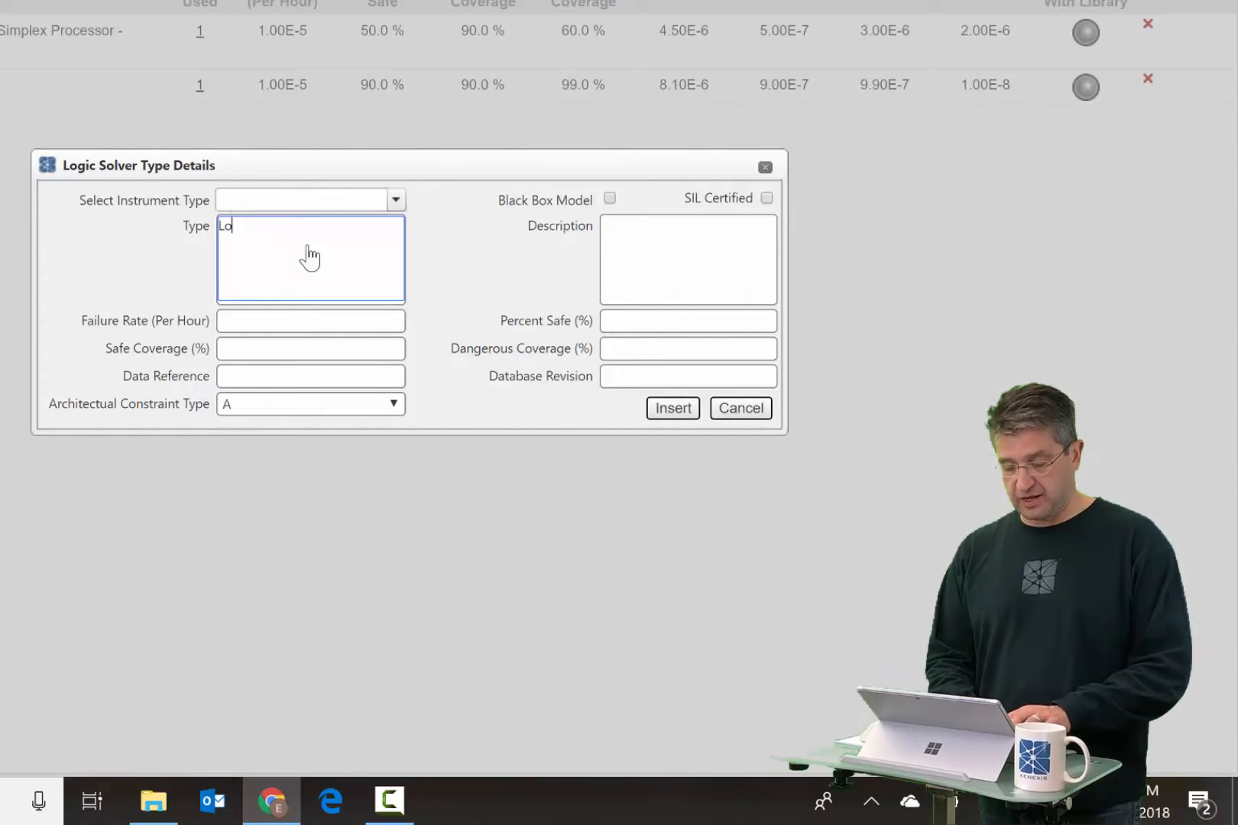
{"action": "type", "text": "gic Solber"}
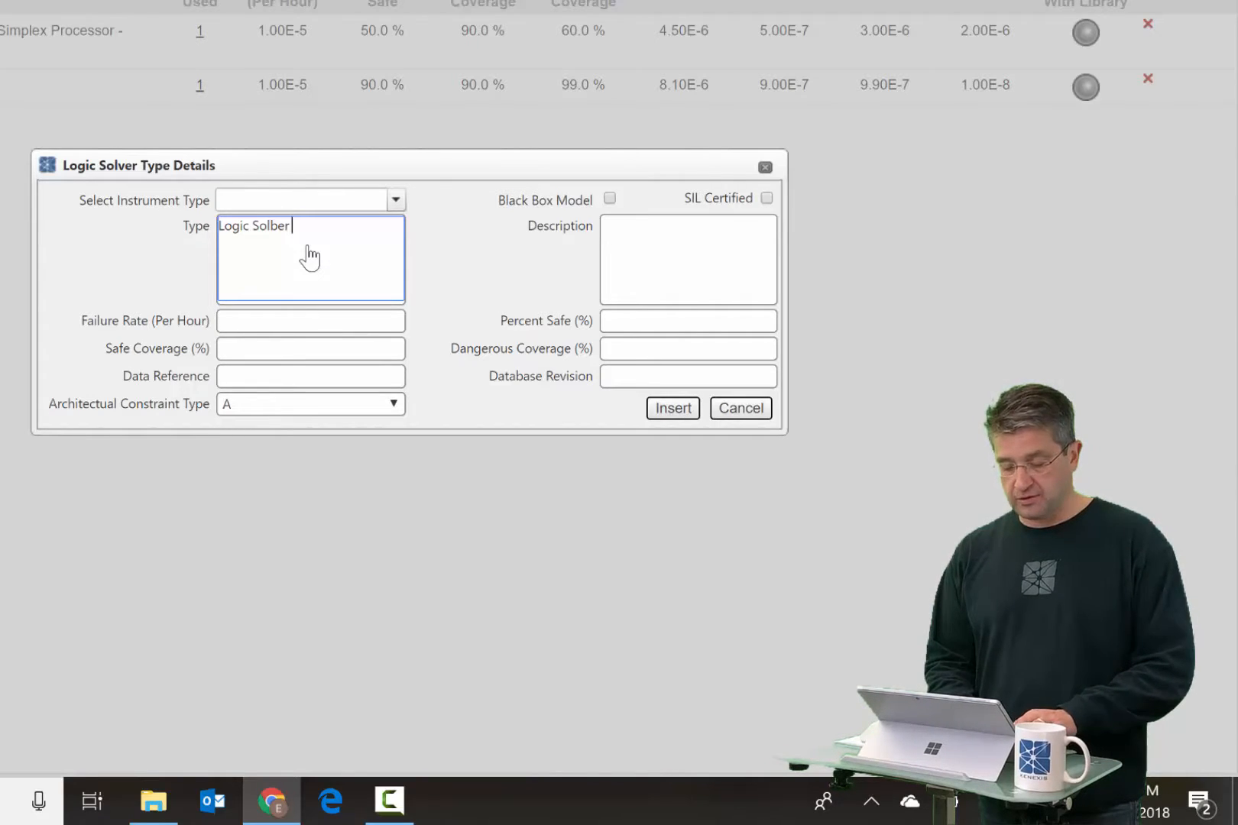
{"action": "key", "text": "BackSpace"}
{"action": "key", "text": "BackSpace"}
{"action": "key", "text": "BackSpace"}
{"action": "type", "text": "ver BBM"}
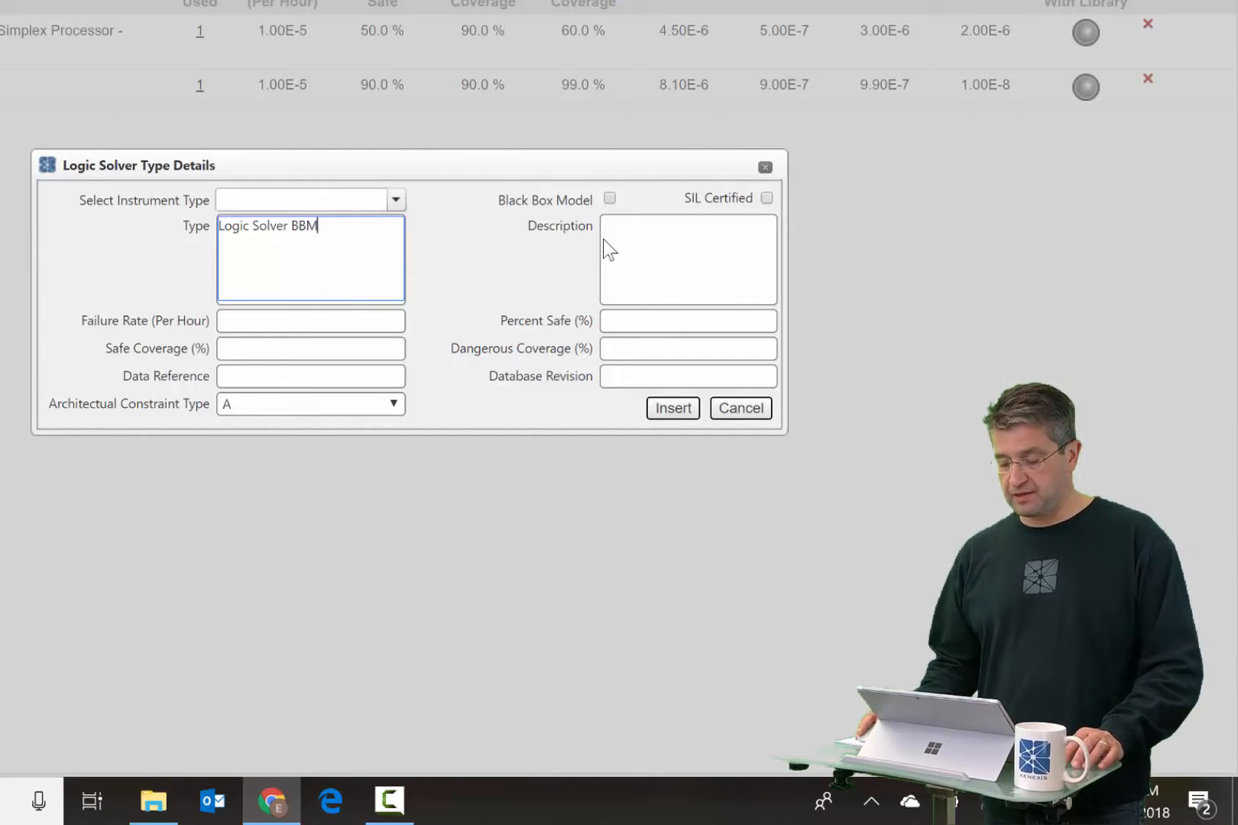
Describe the type as "Black Box Model for the Logic Solver" and enable the Black Box Model option
{"action": "left_click", "coordinate": [653, 255]}
{"action": "type", "text": "Black"}
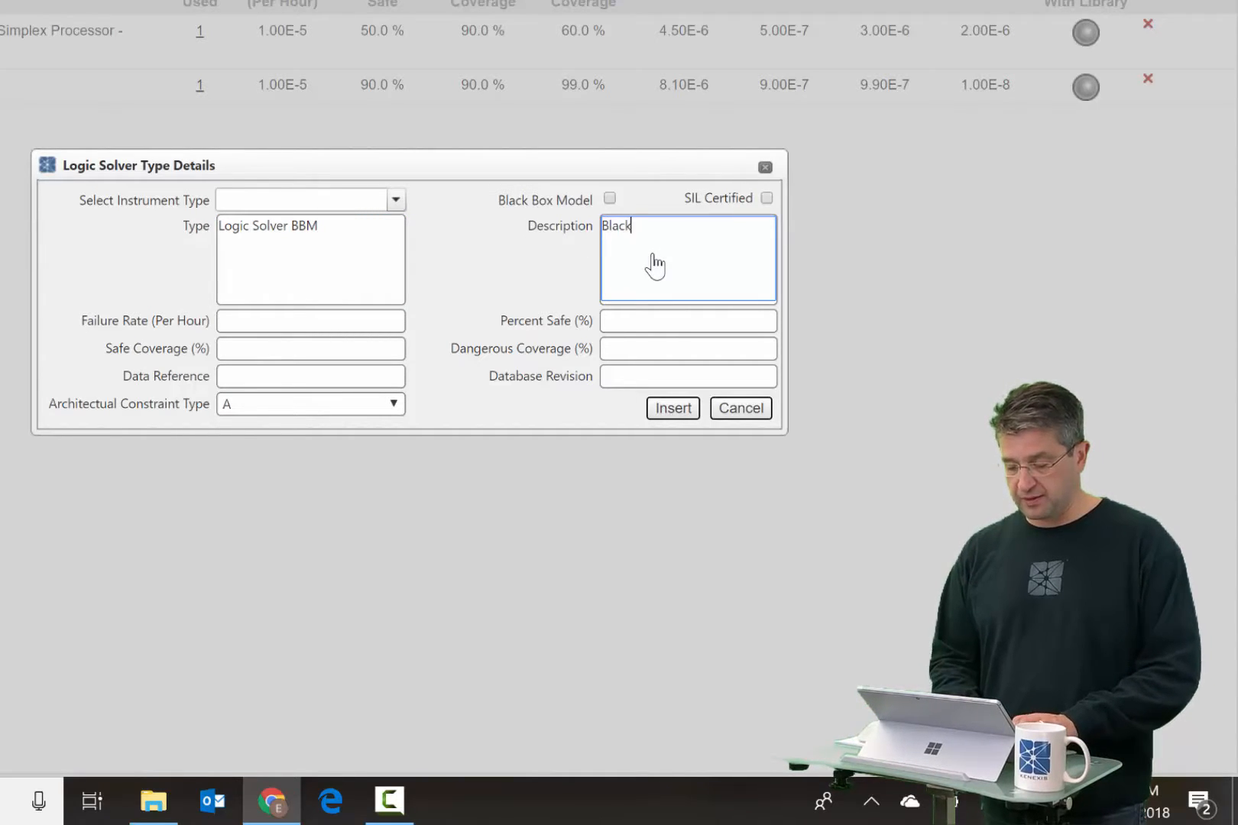
{"action": "type", "text": " Box Mode"}
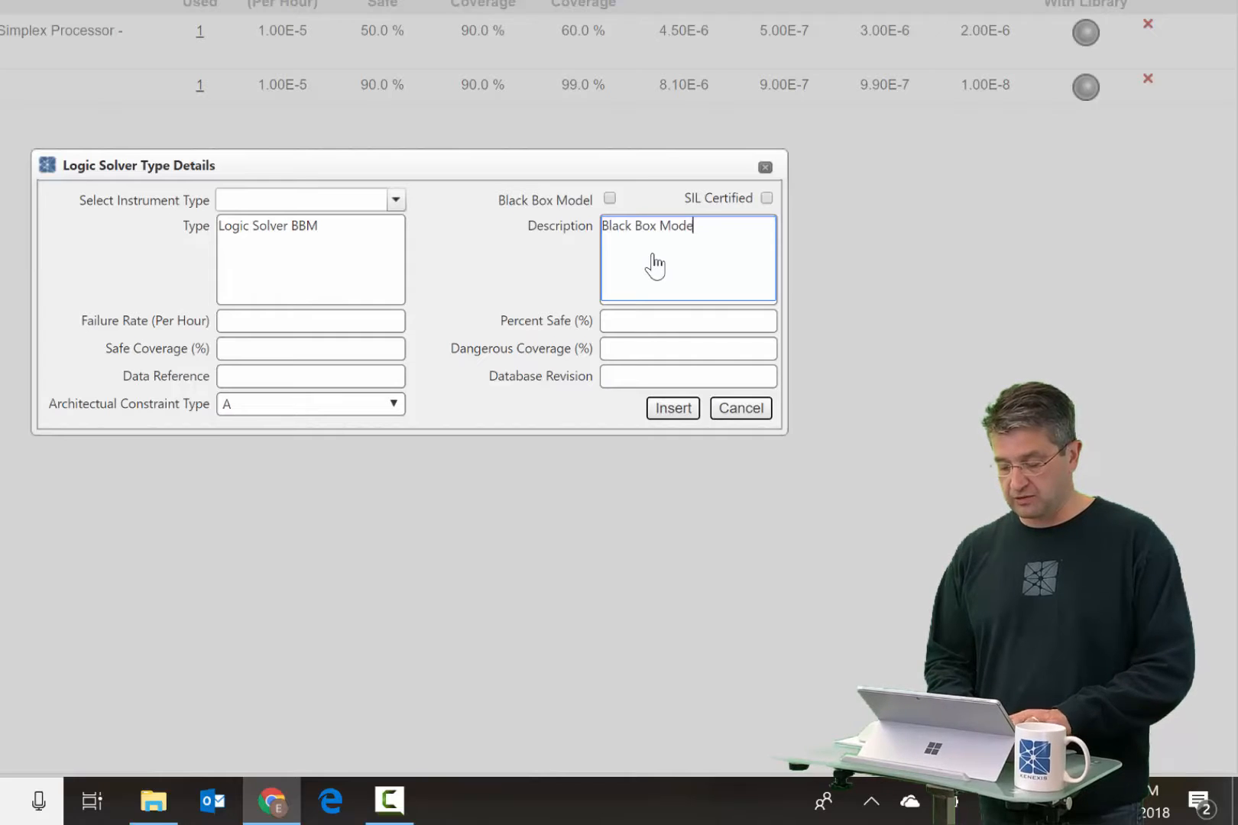
{"action": "type", "text": "l for the L"}
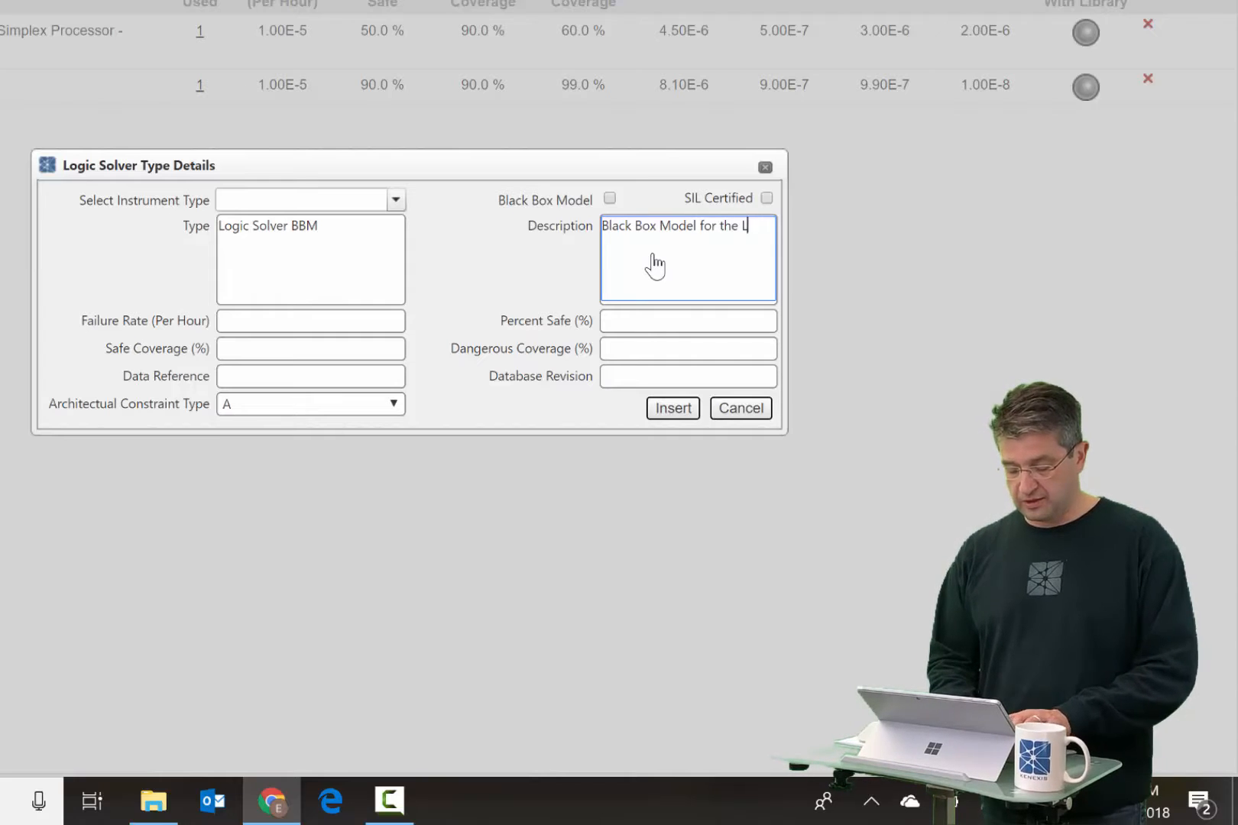
{"action": "type", "text": "ogic Solver"}
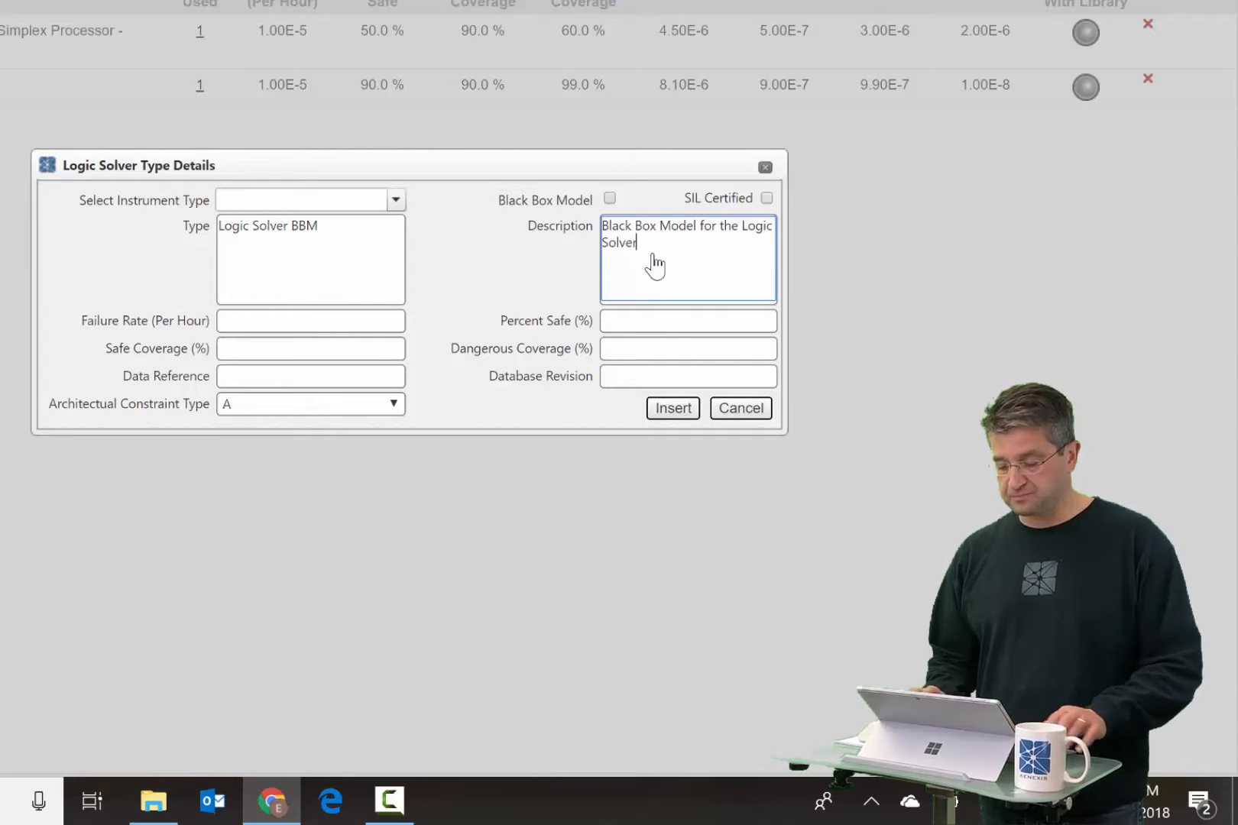
{"action": "left_click", "coordinate": [609, 198]}
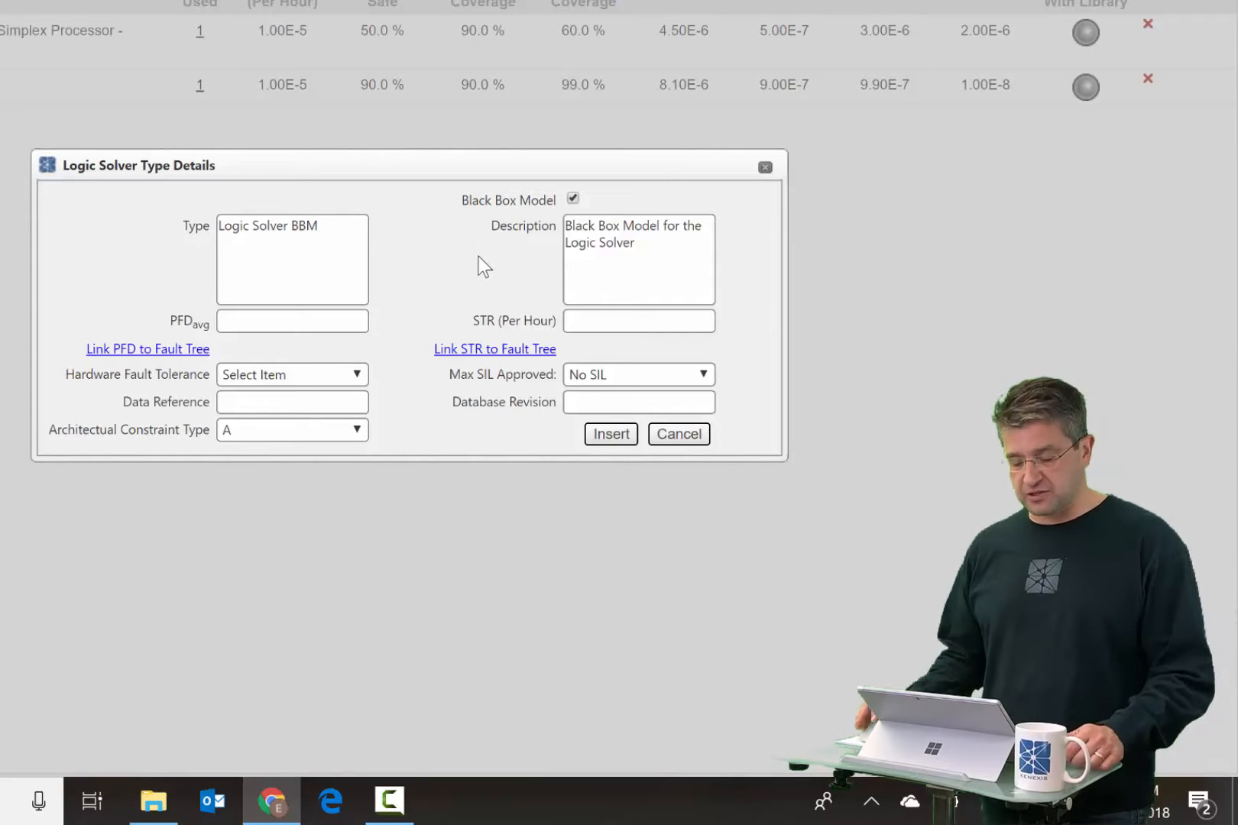
Set the logic solver's PFDavg to 2.0E-5 and its STR per hour to 2.0E-9
{"action": "left_click", "coordinate": [298, 325]}
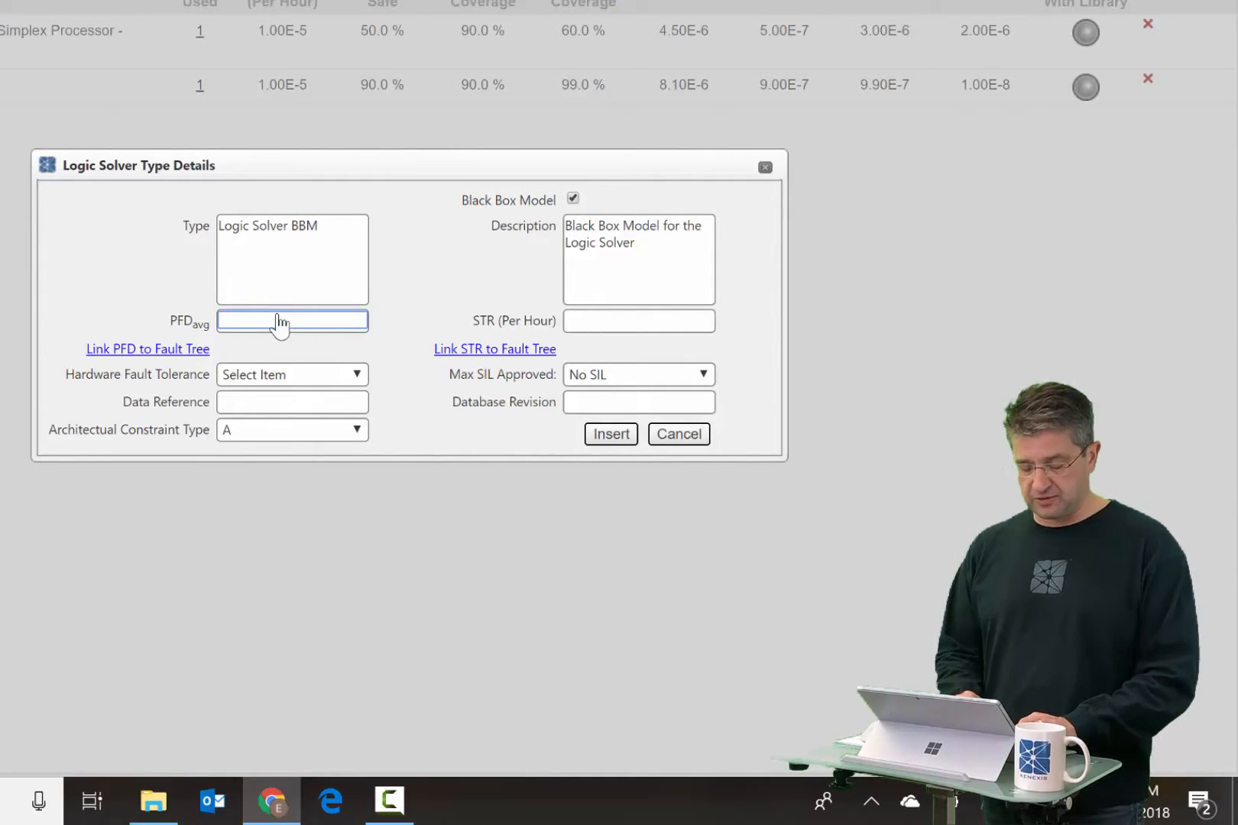
{"action": "type", "text": "2"}
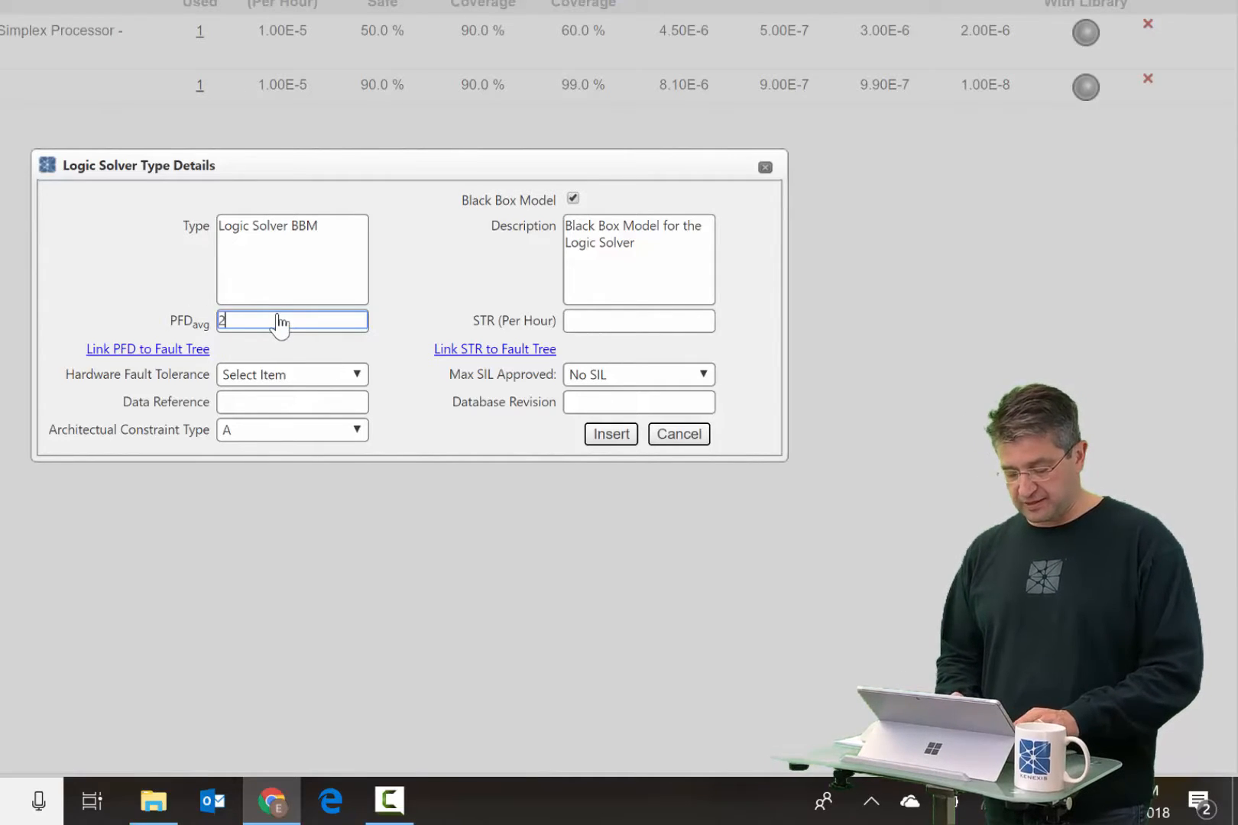
{"action": "type", "text": ".0"}
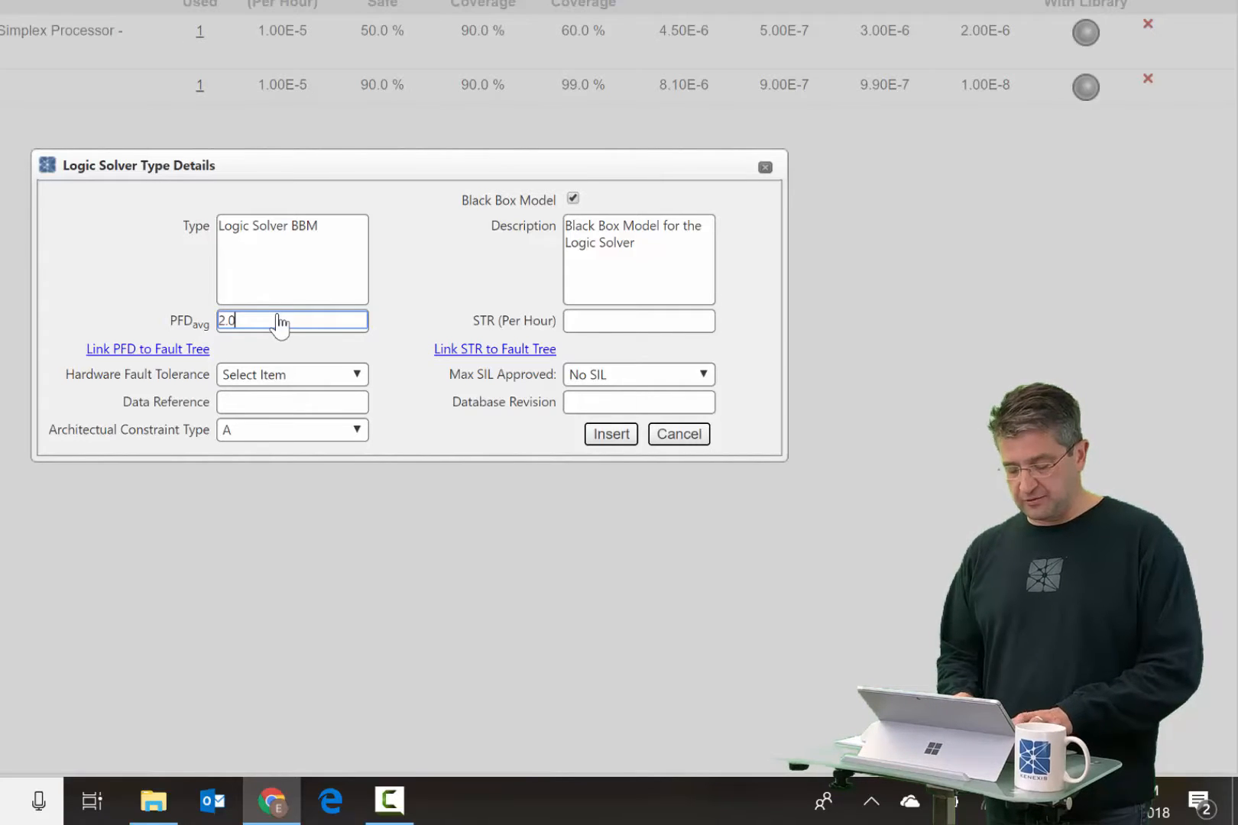
{"action": "type", "text": "E-5"}
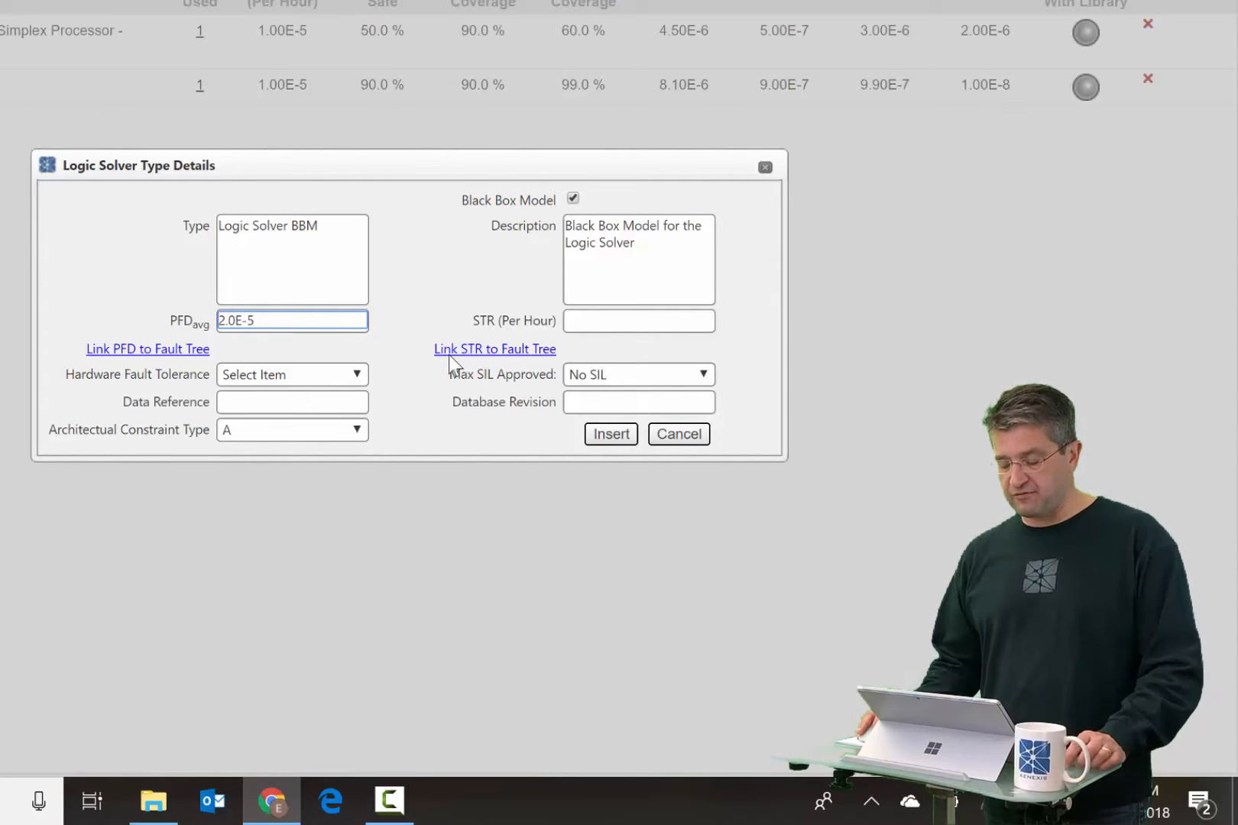
{"action": "left_click", "coordinate": [618, 322]}
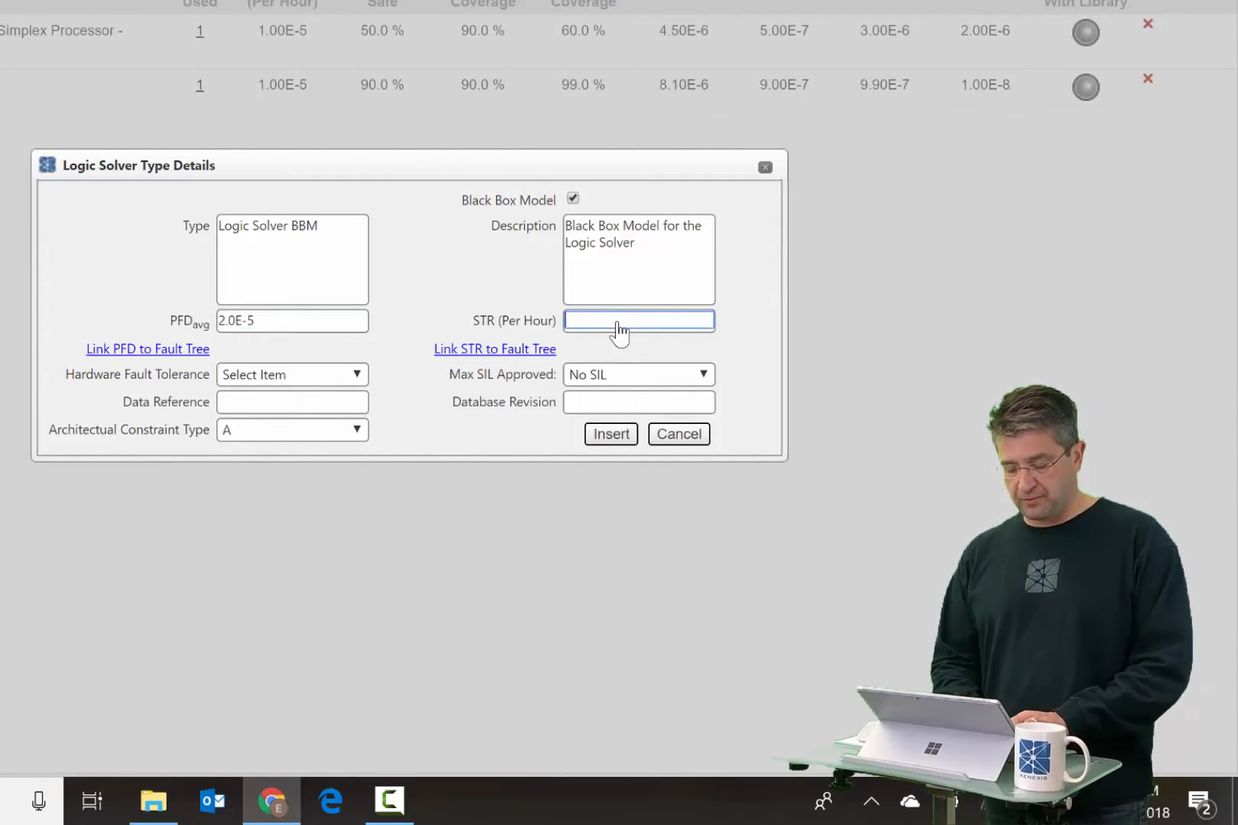
{"action": "type", "text": "2"}
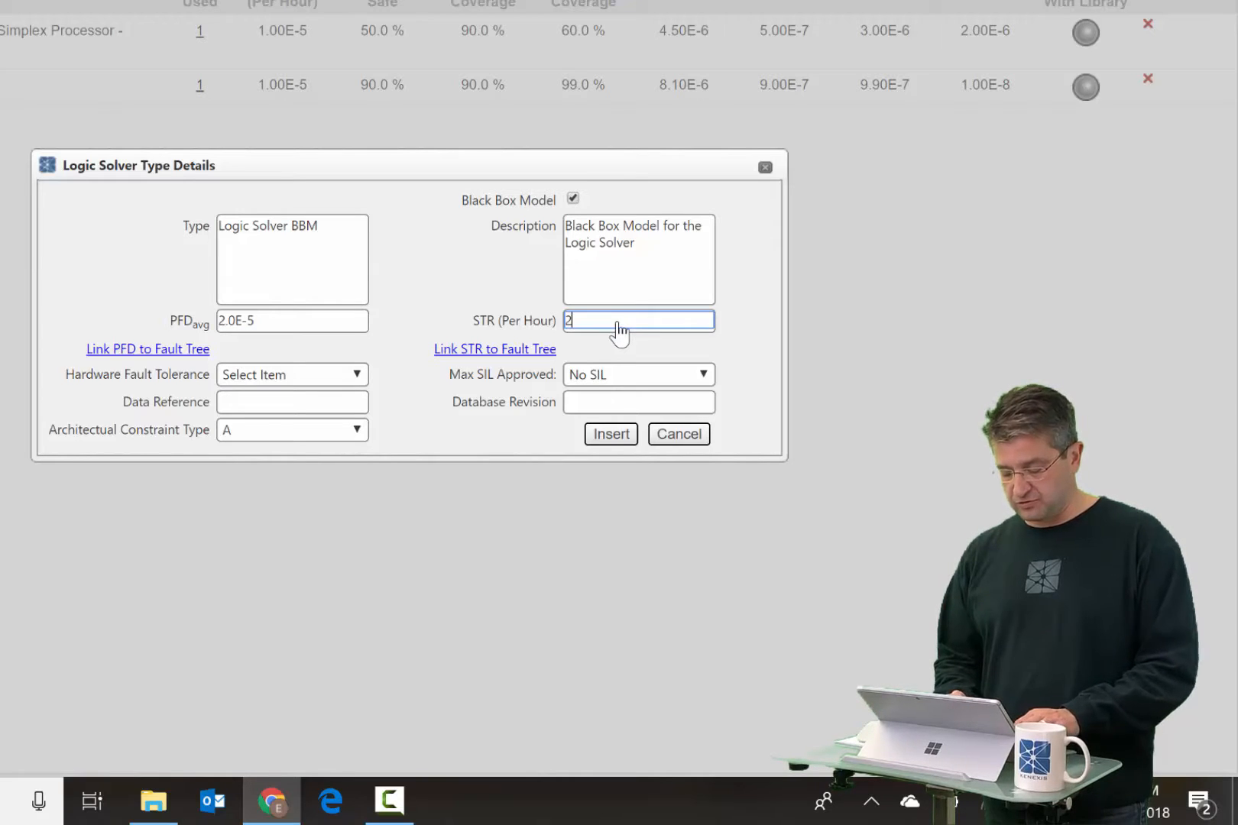
{"action": "type", "text": ".0E-9"}
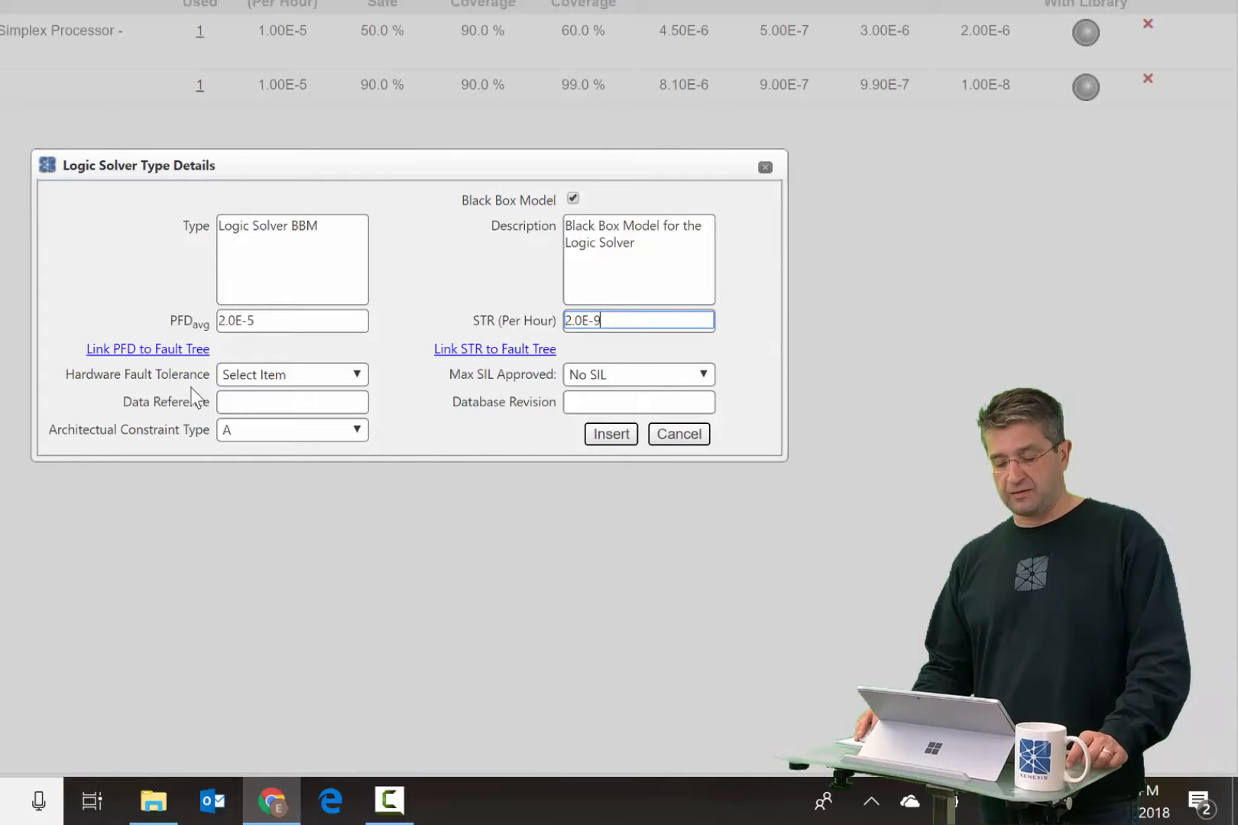
Set the Hardware Fault Tolerance to 1 and the Max SIL Approved to SIL 3
{"action": "left_click", "coordinate": [349, 379]}
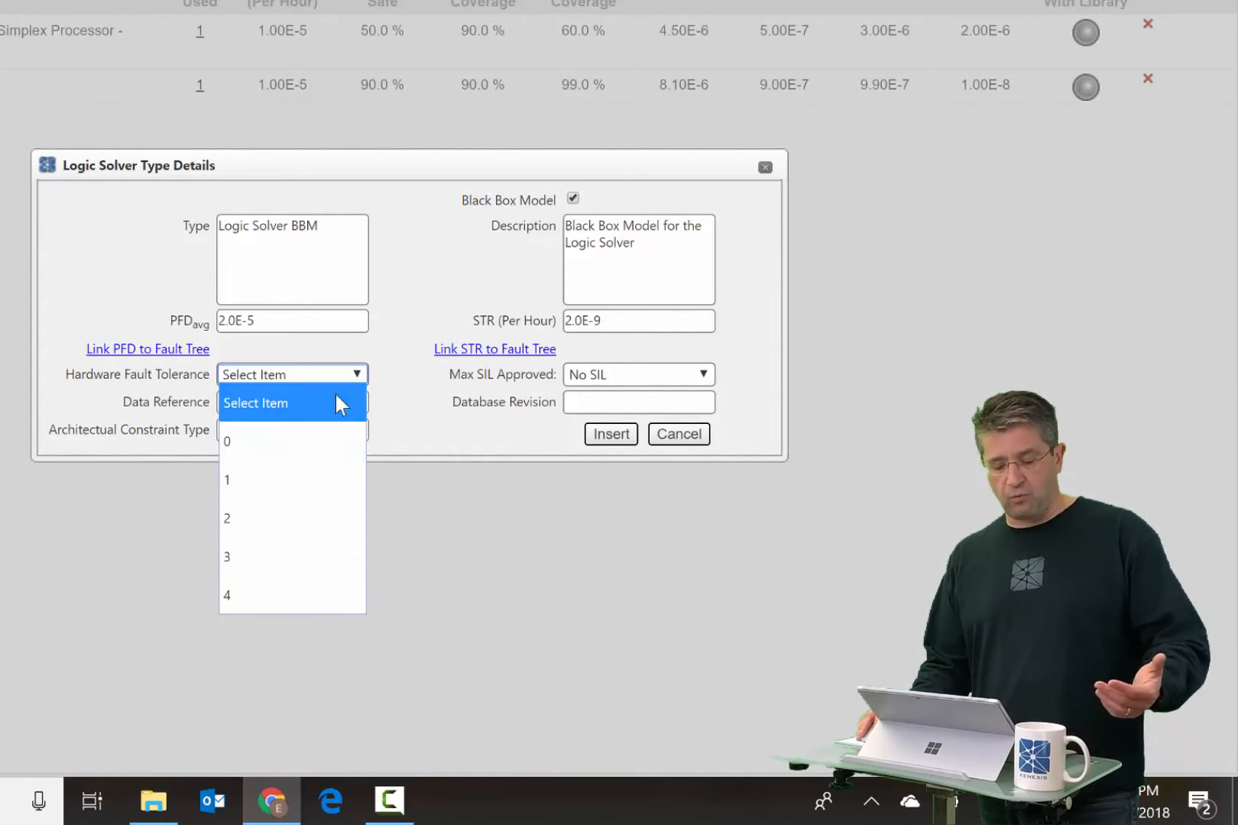
{"action": "left_click", "coordinate": [273, 483]}
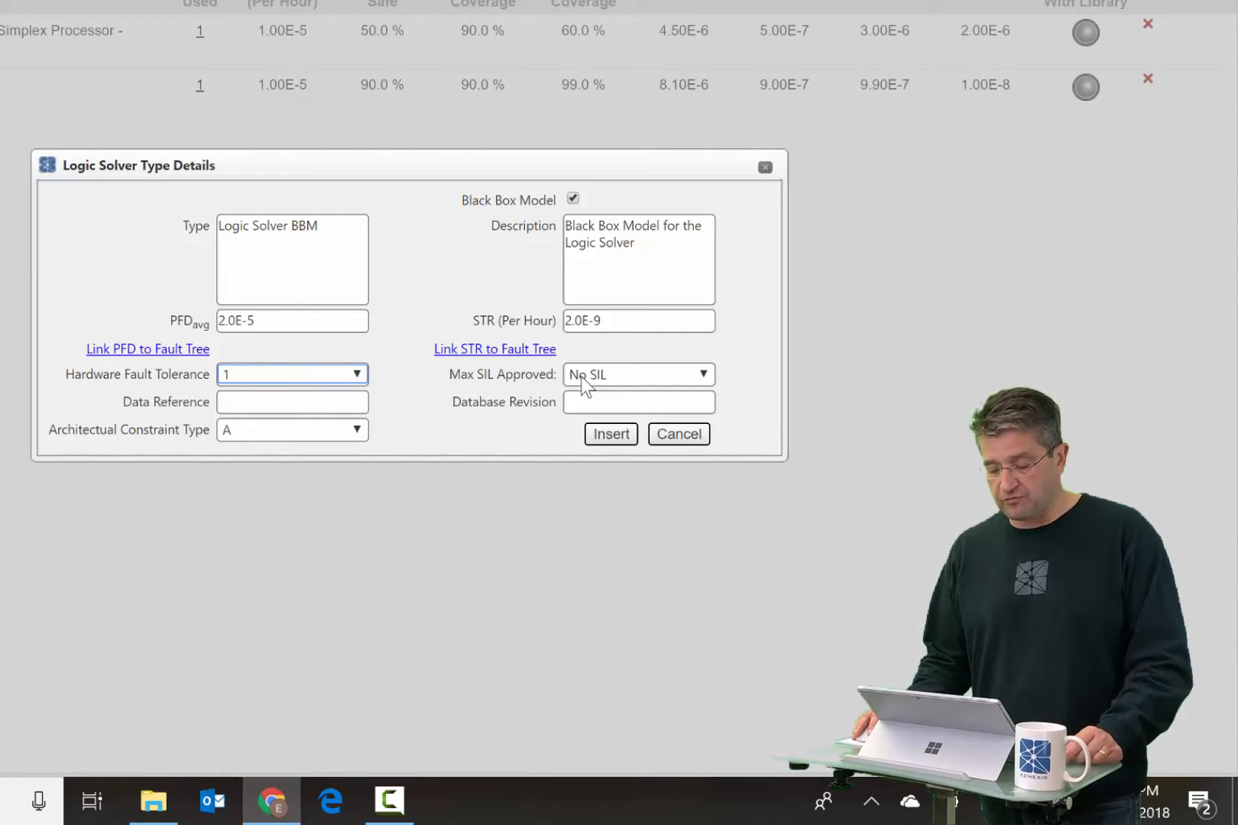
{"action": "left_click", "coordinate": [703, 376]}
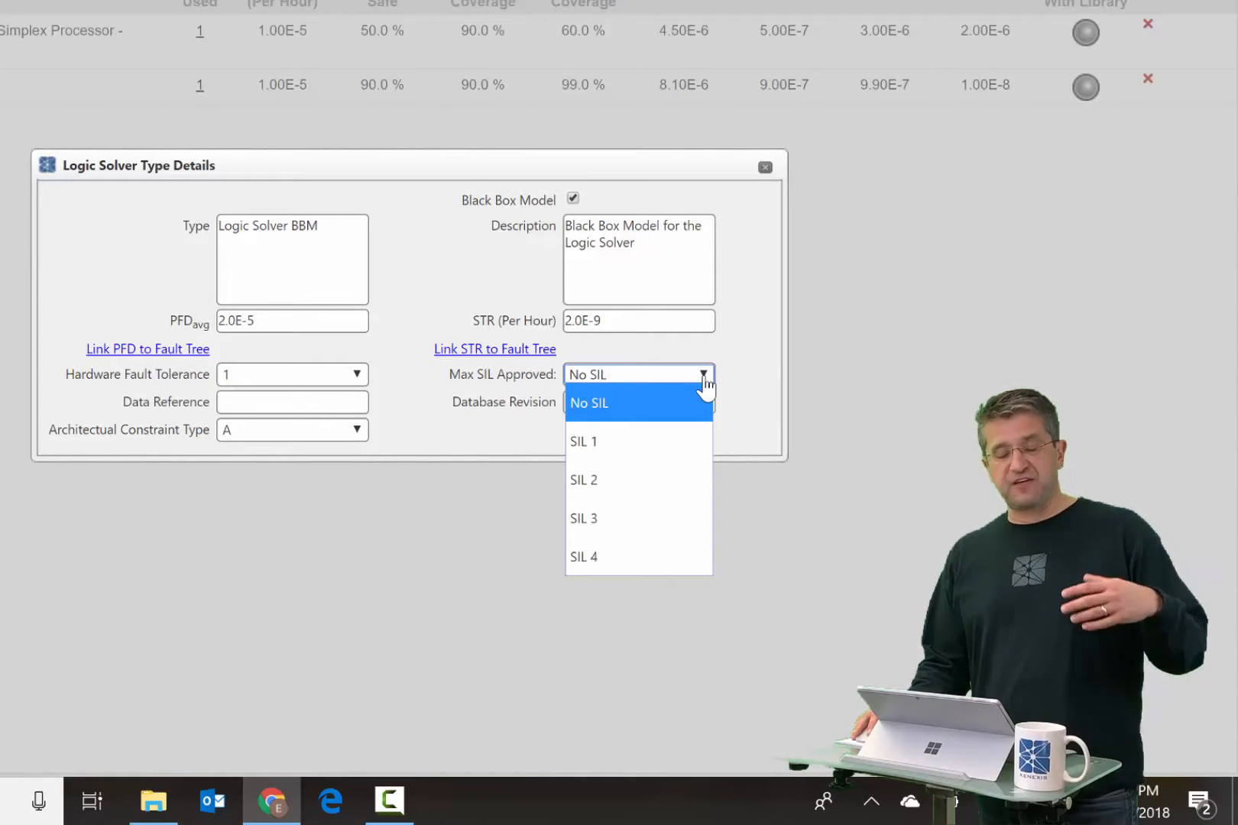
{"action": "left_click", "coordinate": [631, 521]}
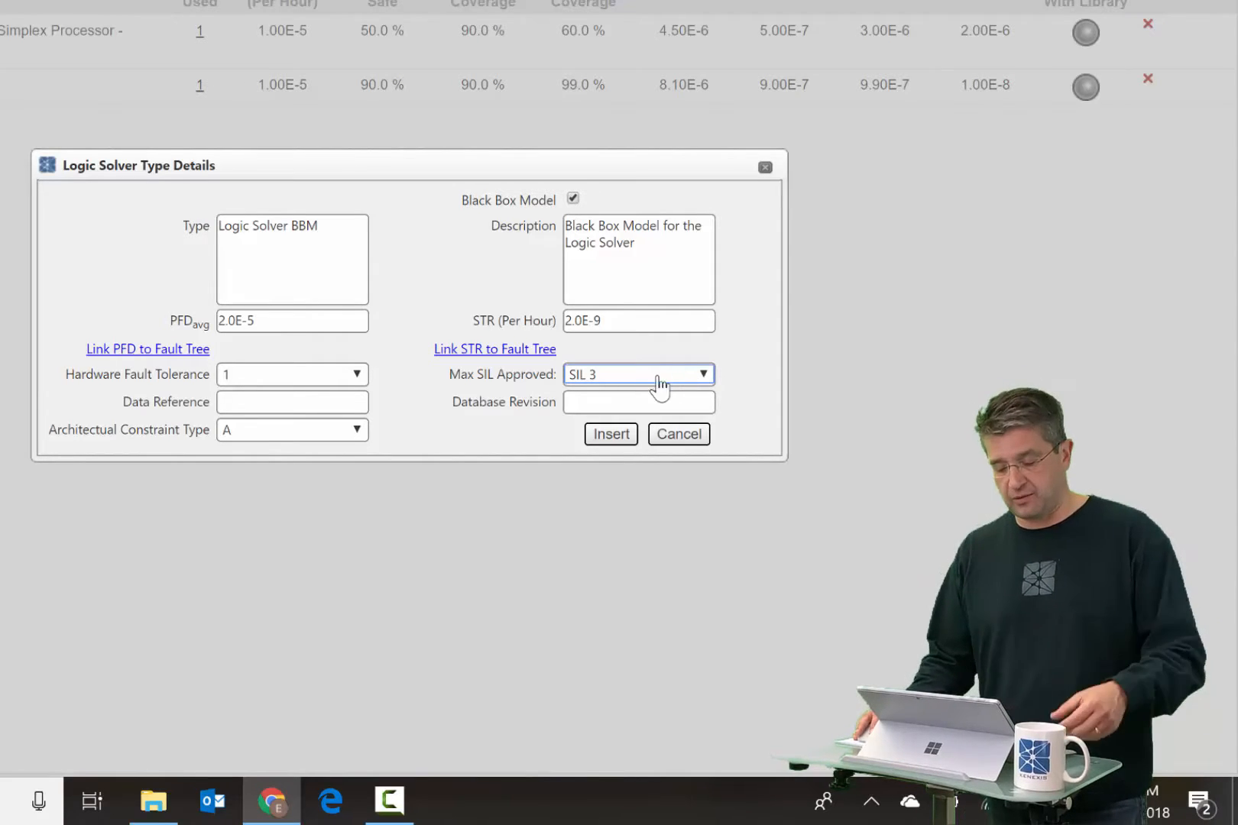
Enter "Vendor Report" as the data reference and 1.1 as the database revision
{"action": "left_click", "coordinate": [337, 405]}
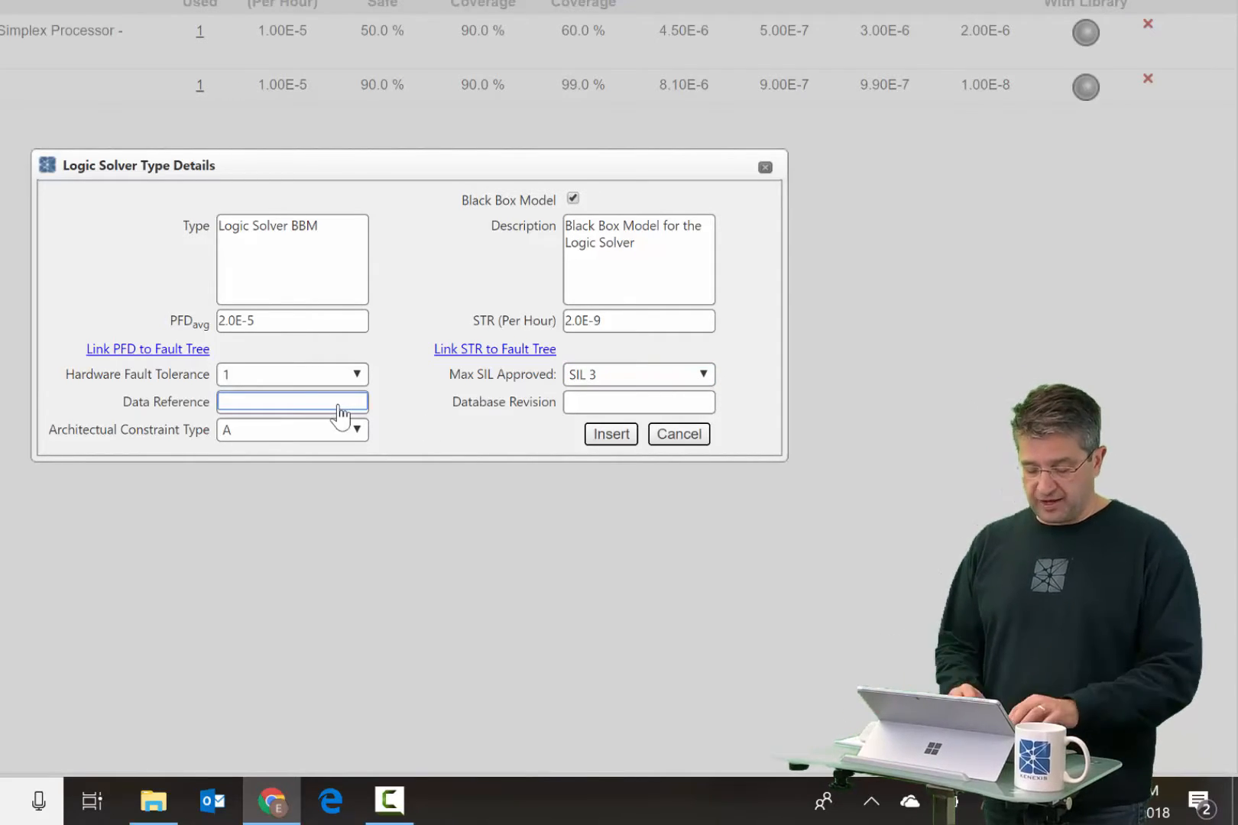
{"action": "type", "text": "Vendor"}
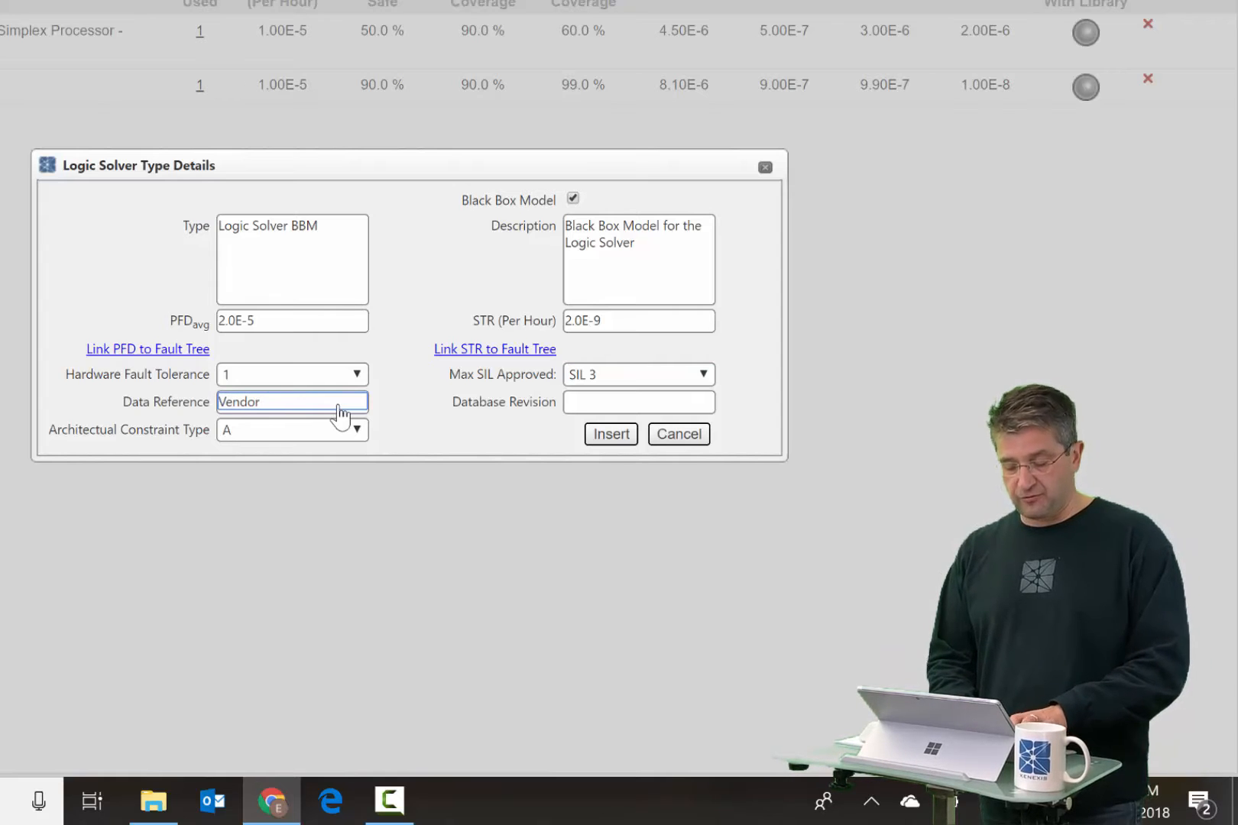
{"action": "type", "text": " Report"}
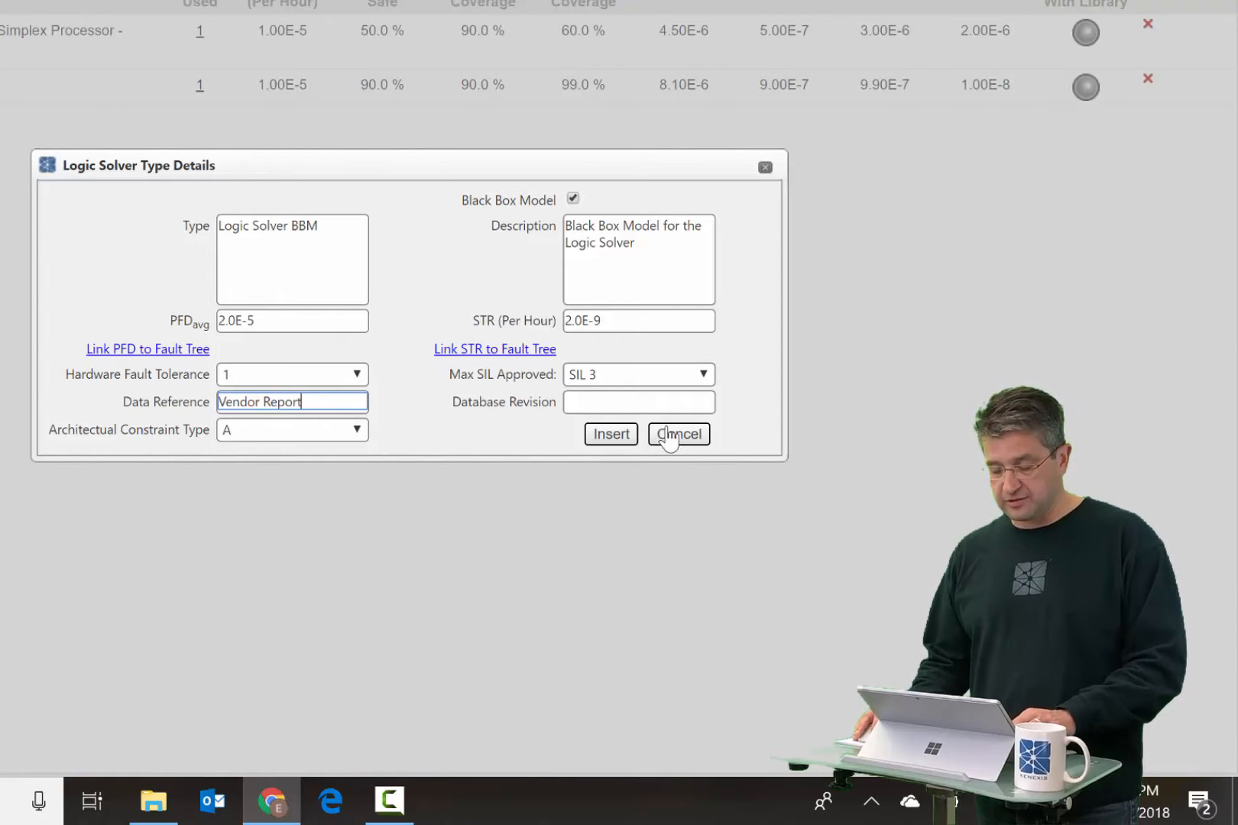
{"action": "left_click", "coordinate": [640, 405]}
{"action": "type", "text": "1.1"}
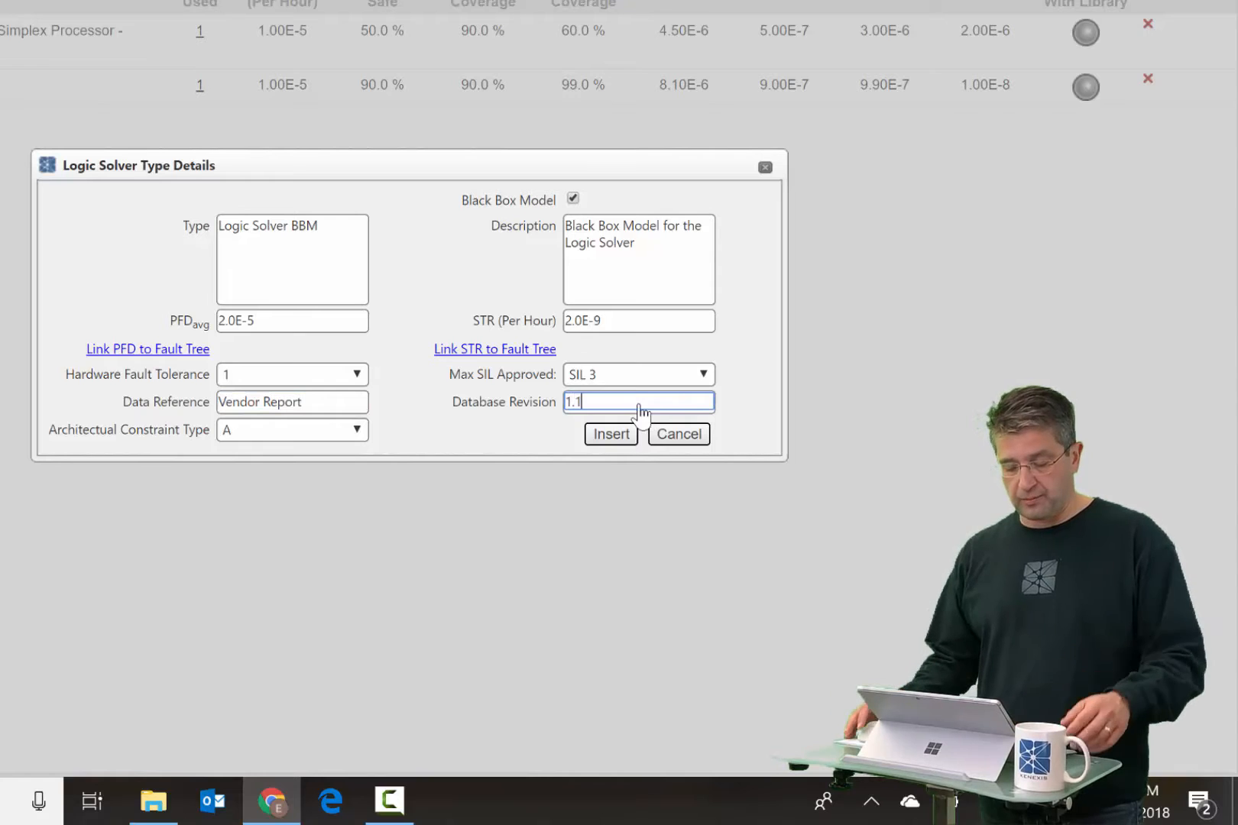
Set the Architectural Constraint Type to B and insert the new logic solver type into the list
{"action": "left_click", "coordinate": [295, 432]}
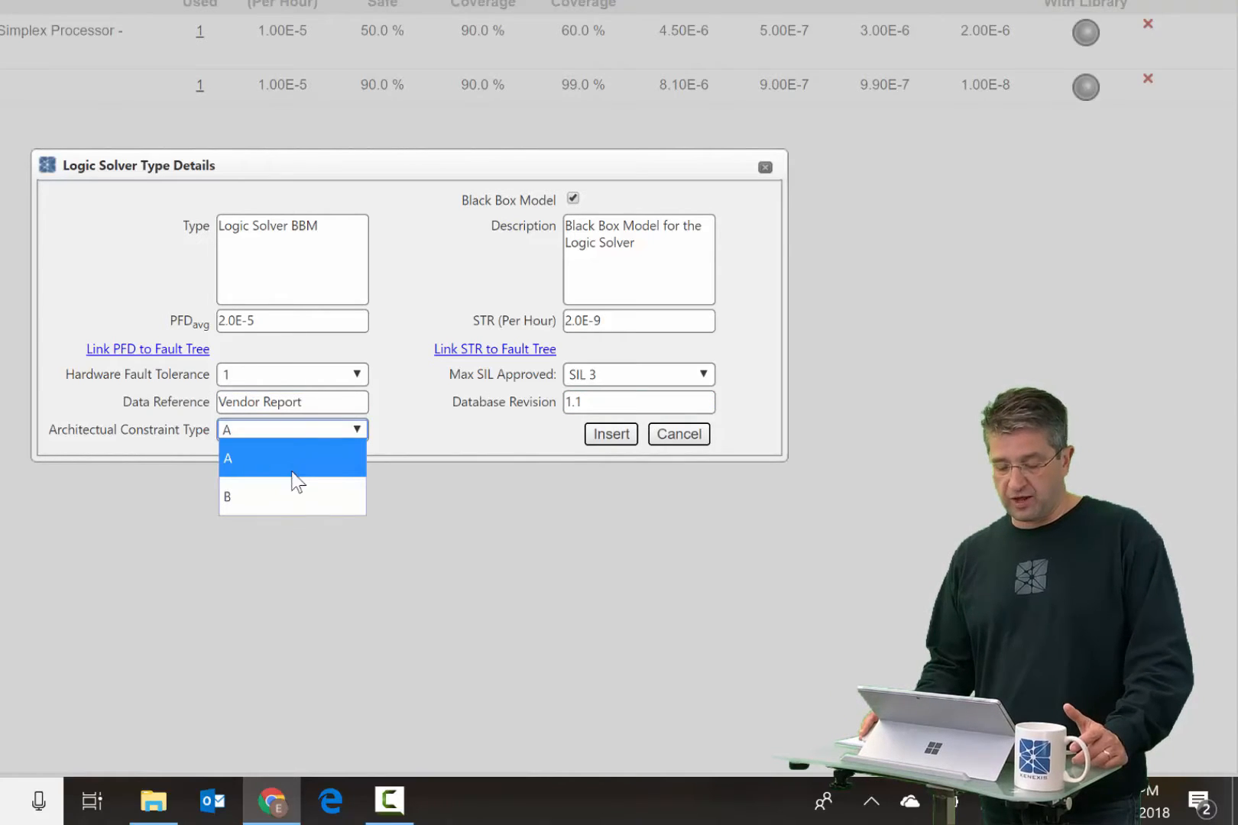
{"action": "left_click", "coordinate": [284, 500]}
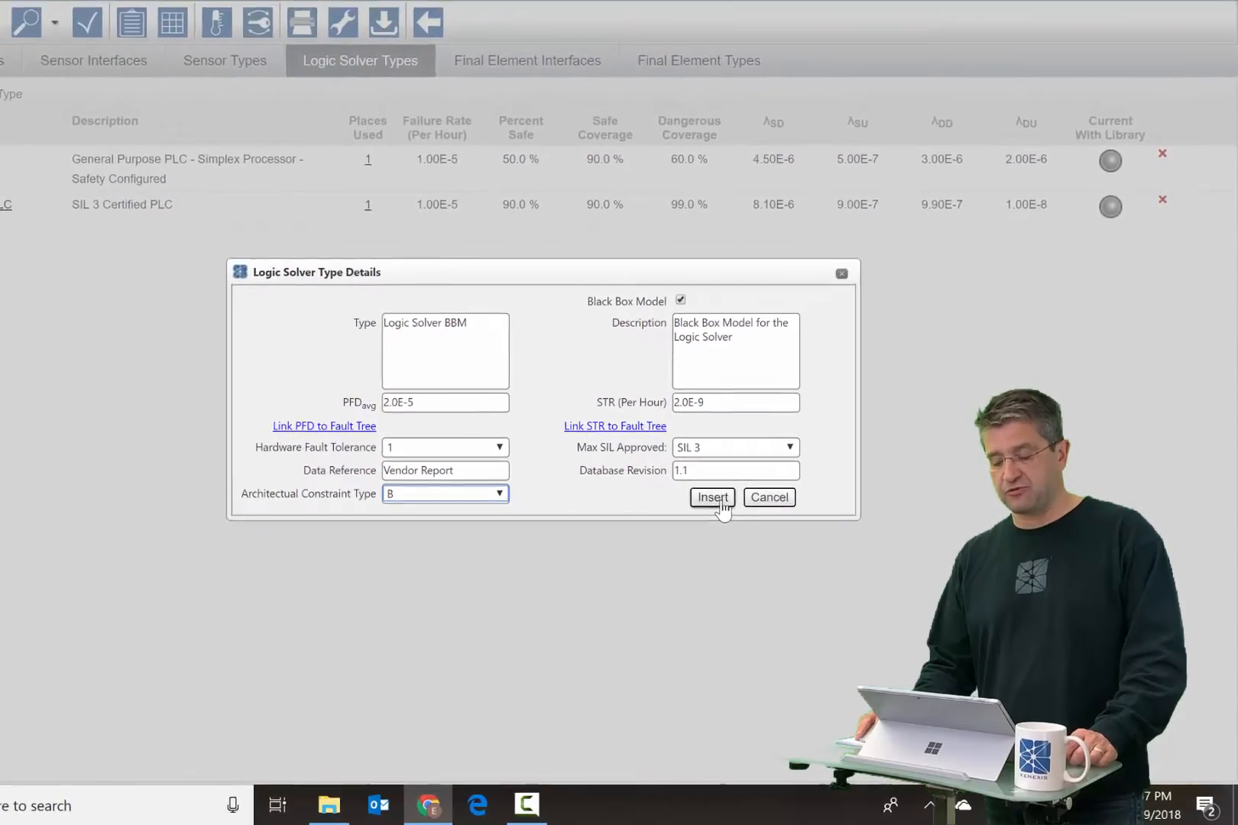
{"action": "left_click", "coordinate": [717, 500]}
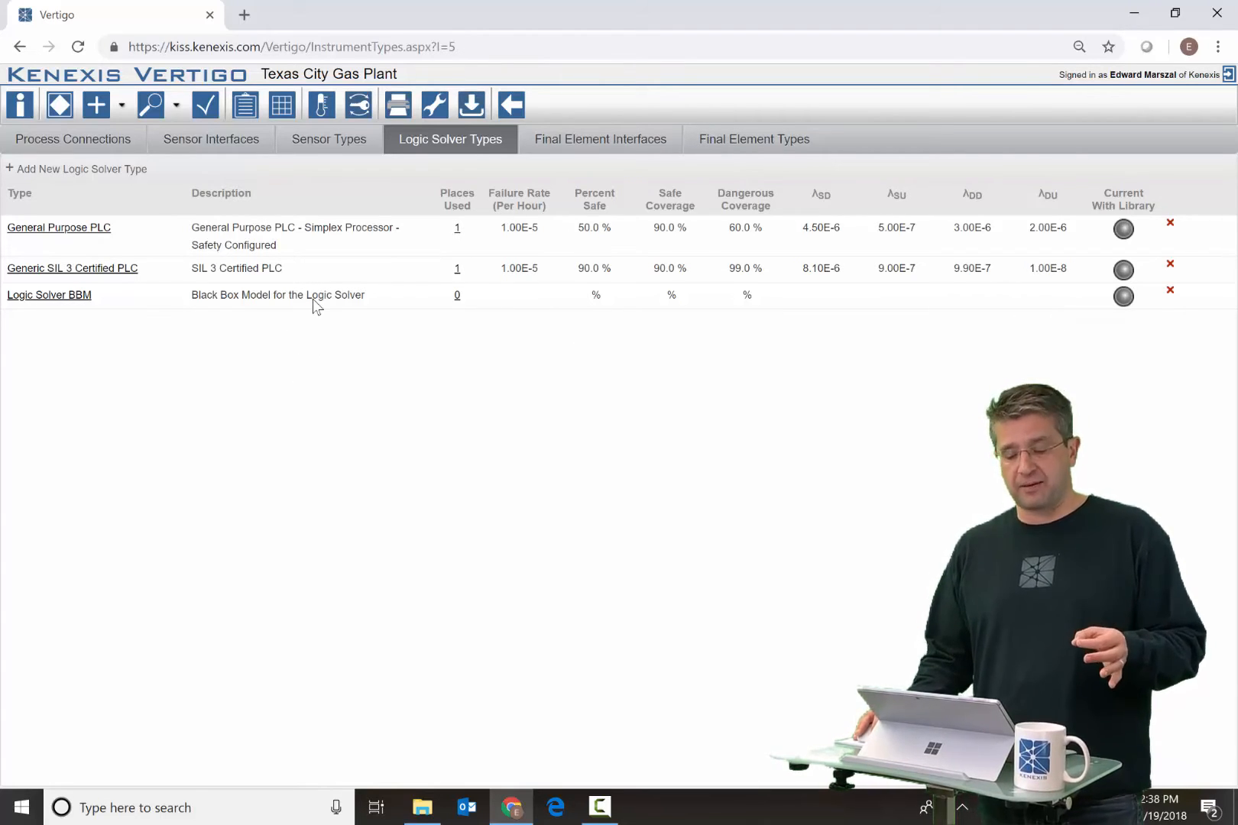
Open the details of the Logic Solver BBM type
{"action": "double_click", "coordinate": [283, 304]}
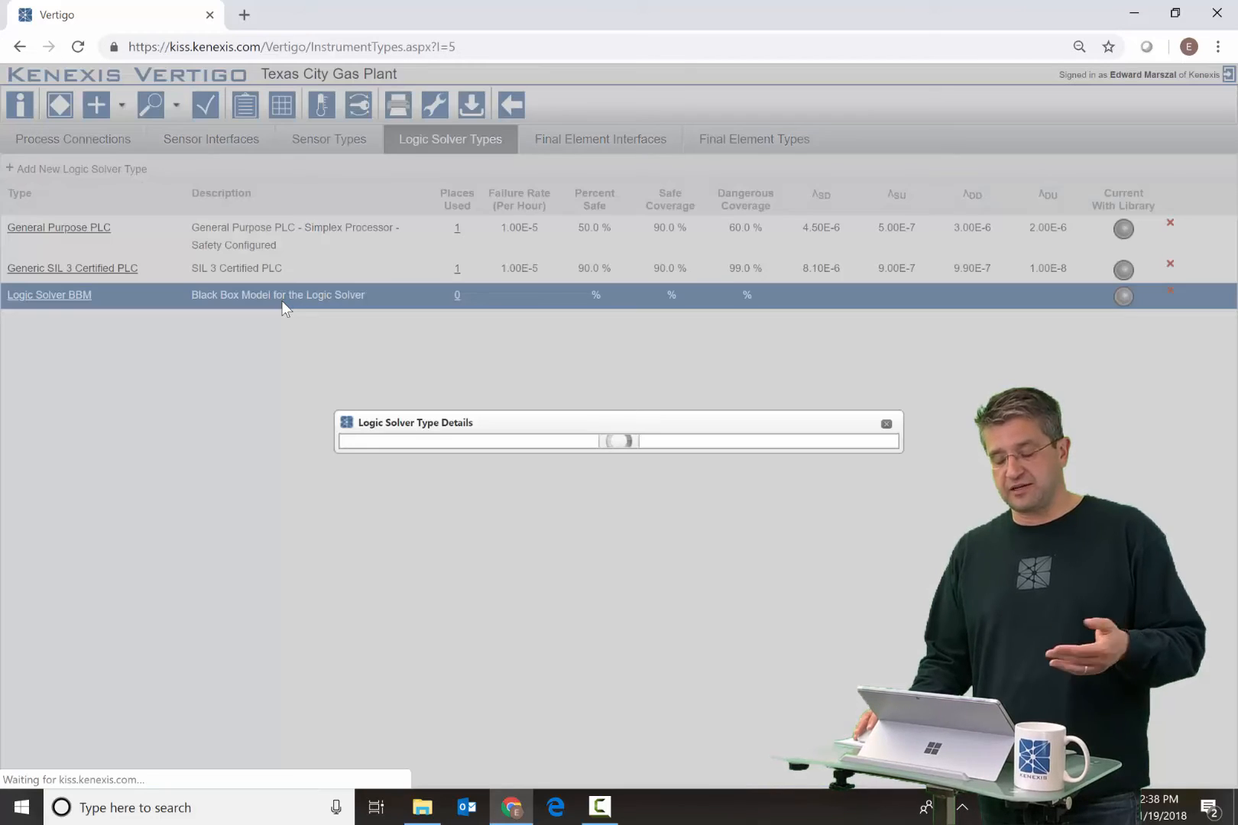